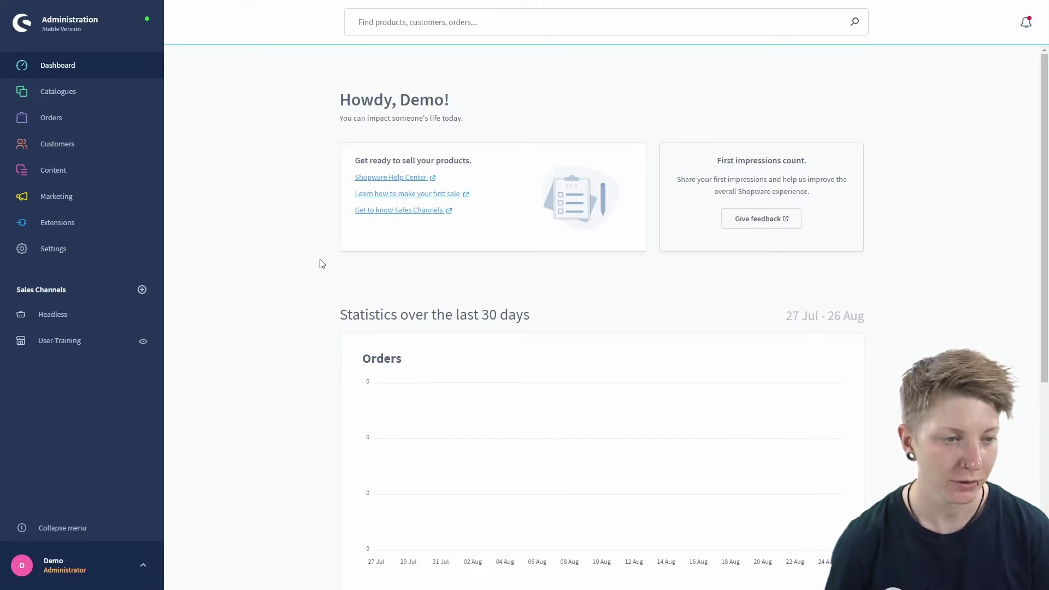
# Step: Open the User-Training sales channel and go to its Domains section
pyautogui.click(78, 348)
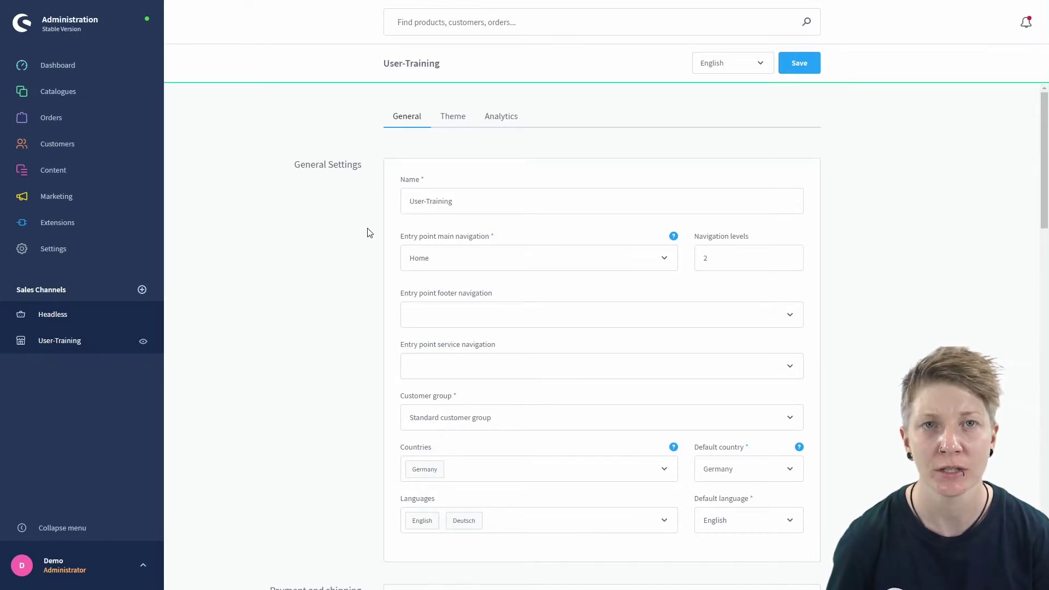
pyautogui.scroll(-20, 367, 232)
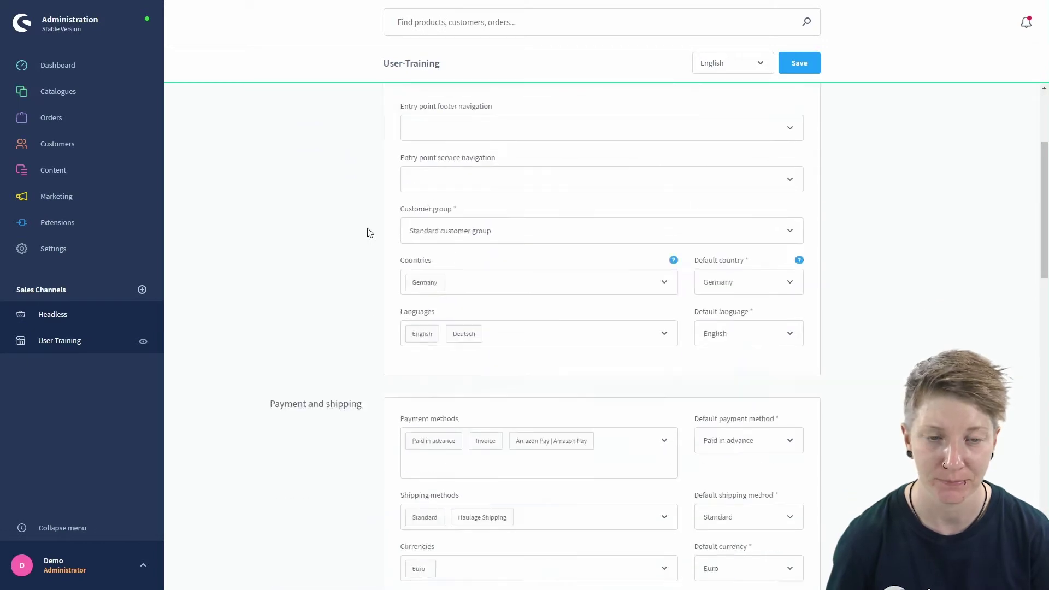
pyautogui.scroll(-4, 367, 236)
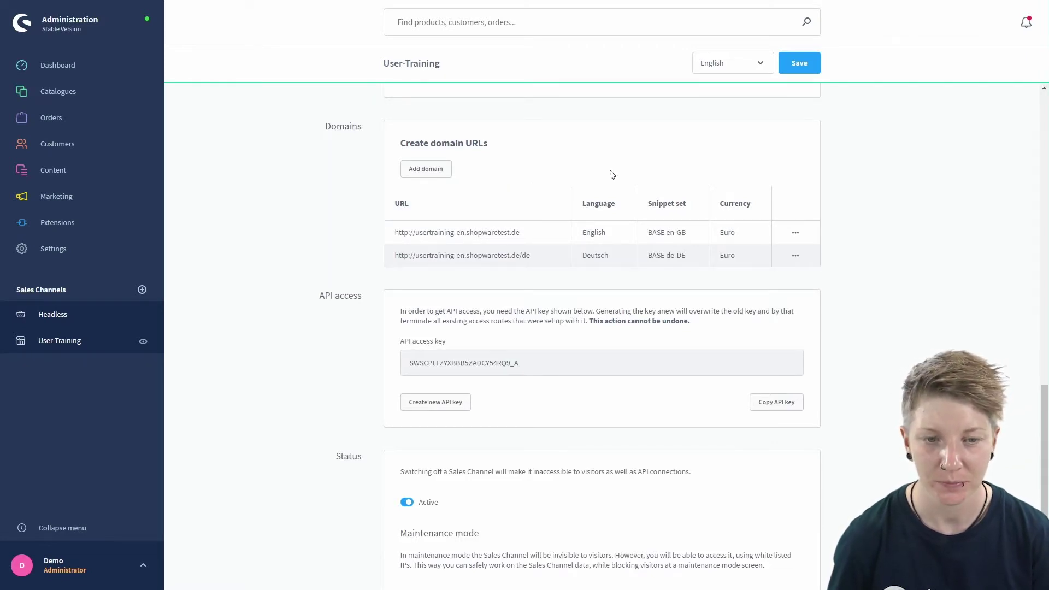
# Step: Start a new domain and look through its URL, language, currency and snippet set options
pyautogui.click(428, 170)
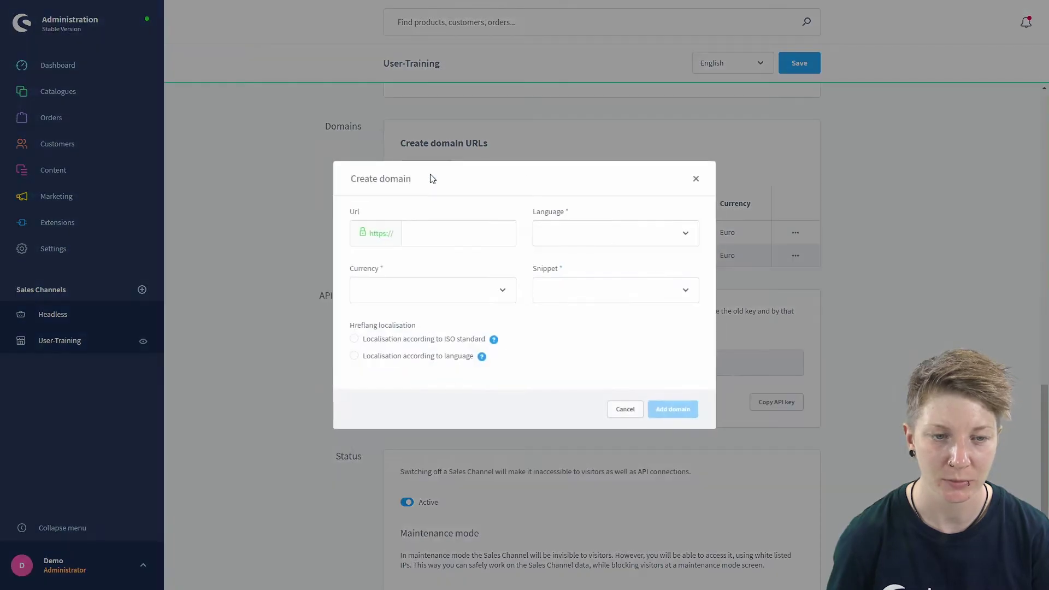
pyautogui.click(415, 229)
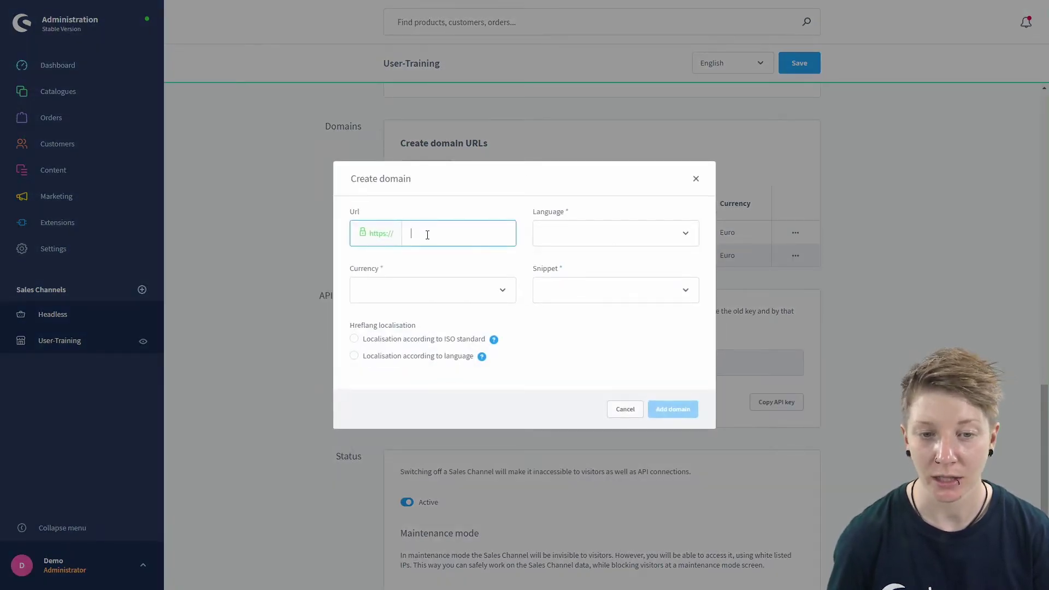
pyautogui.click(594, 241)
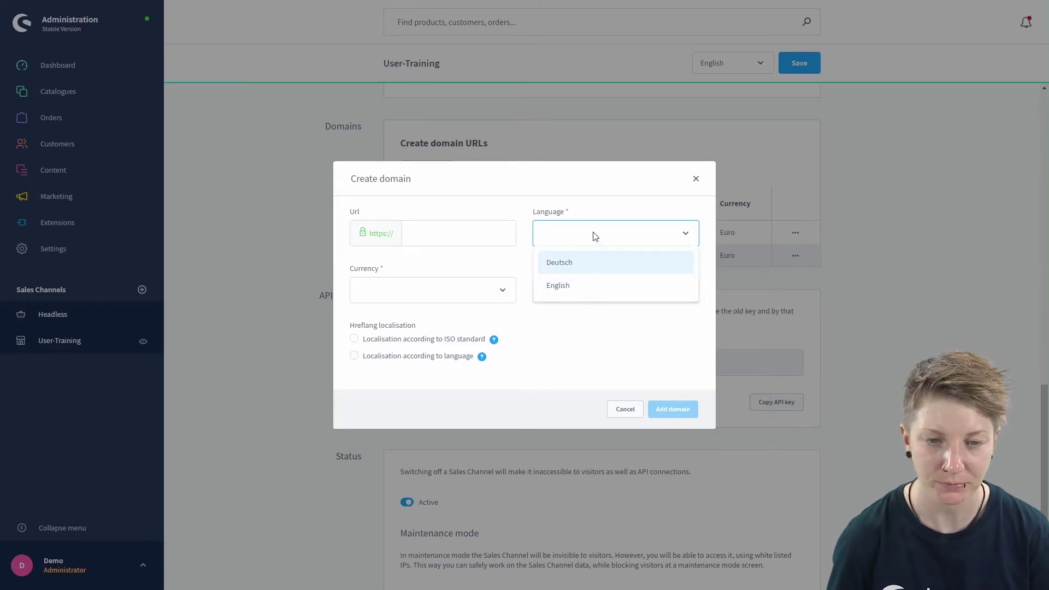
pyautogui.click(486, 291)
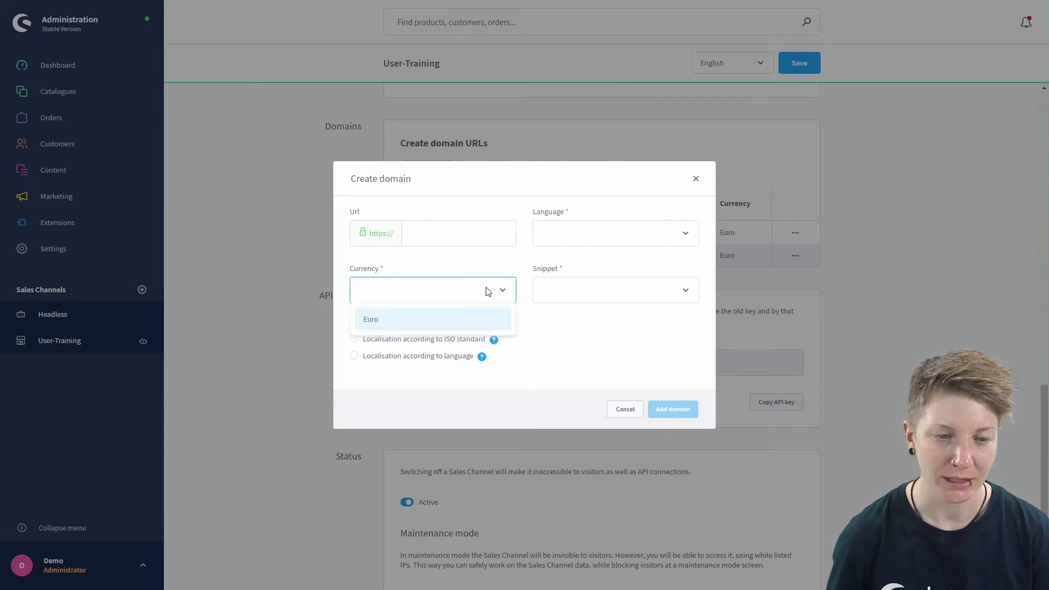
pyautogui.click(624, 338)
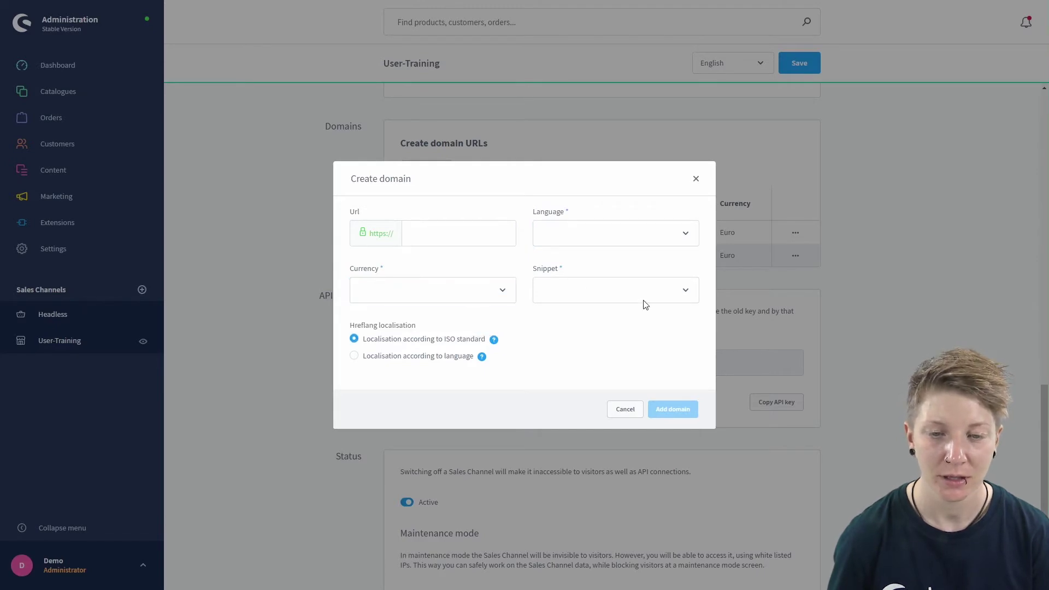
pyautogui.click(663, 294)
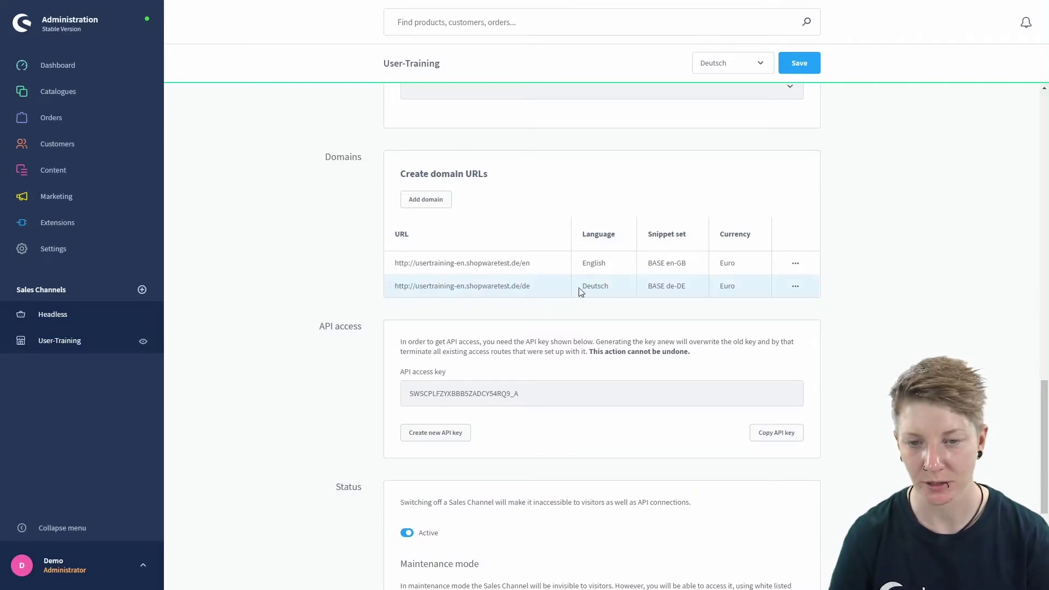
# Step: Open the Deutsch domain for editing, inspect its URL through to the end and close it without changes
pyautogui.click(796, 287)
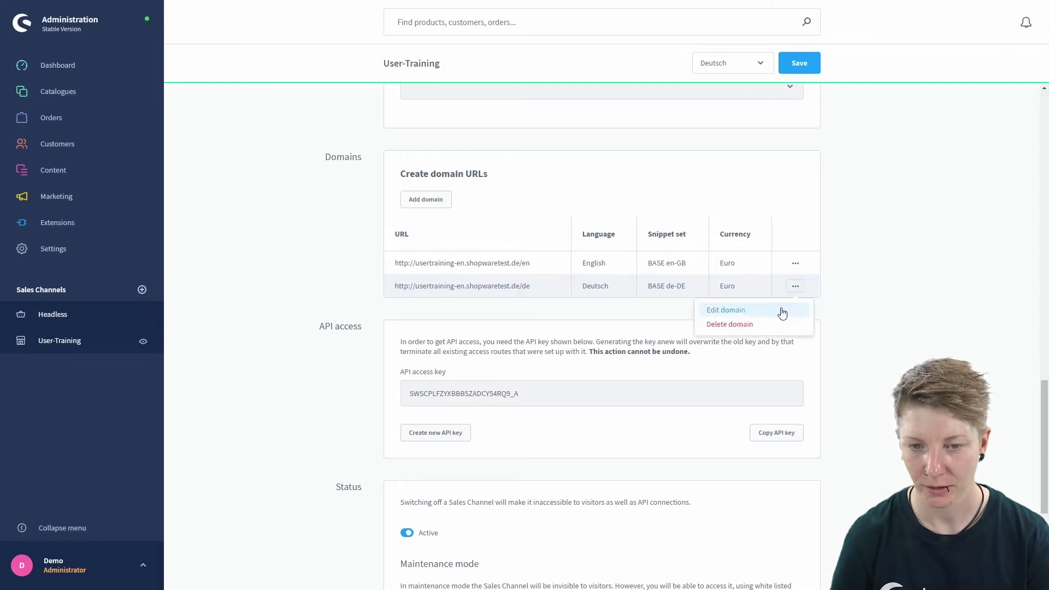
pyautogui.click(726, 310)
pyautogui.click(437, 234)
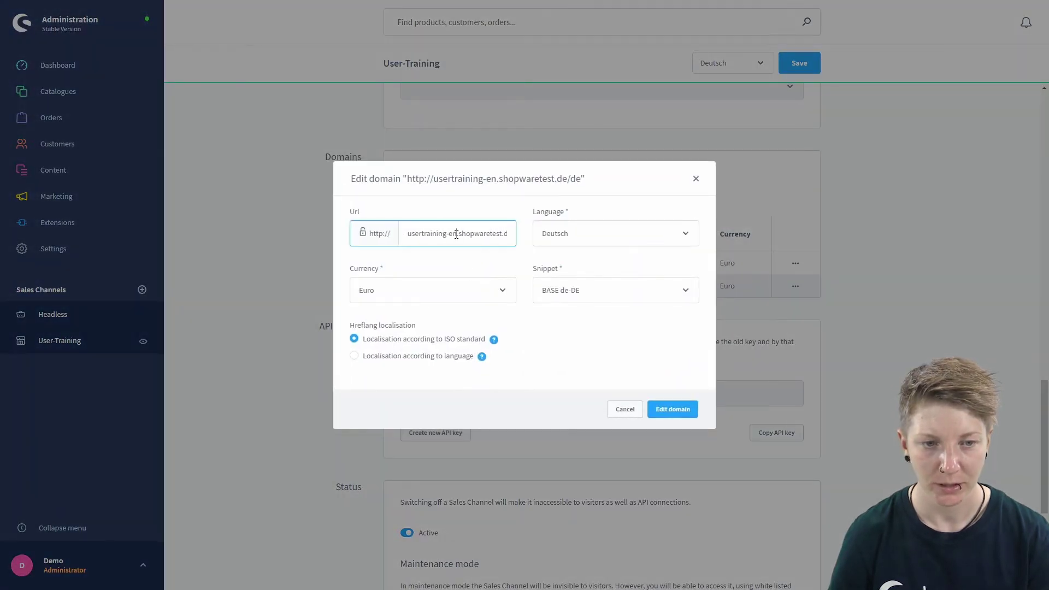
pyautogui.press('Right')
pyautogui.press('Right')
pyautogui.press('Right')
pyautogui.press('Right')
pyautogui.press('Right')
pyautogui.press('Right')
pyautogui.press('Right')
pyautogui.press('Right')
pyautogui.press('Right')
pyautogui.press('Right')
pyautogui.press('Right')
pyautogui.press('Right')
pyautogui.press('Right')
pyautogui.press('Right')
pyautogui.press('Right')
pyautogui.press('Right')
pyautogui.press('Right')
pyautogui.press('Right')
pyautogui.press('Right')
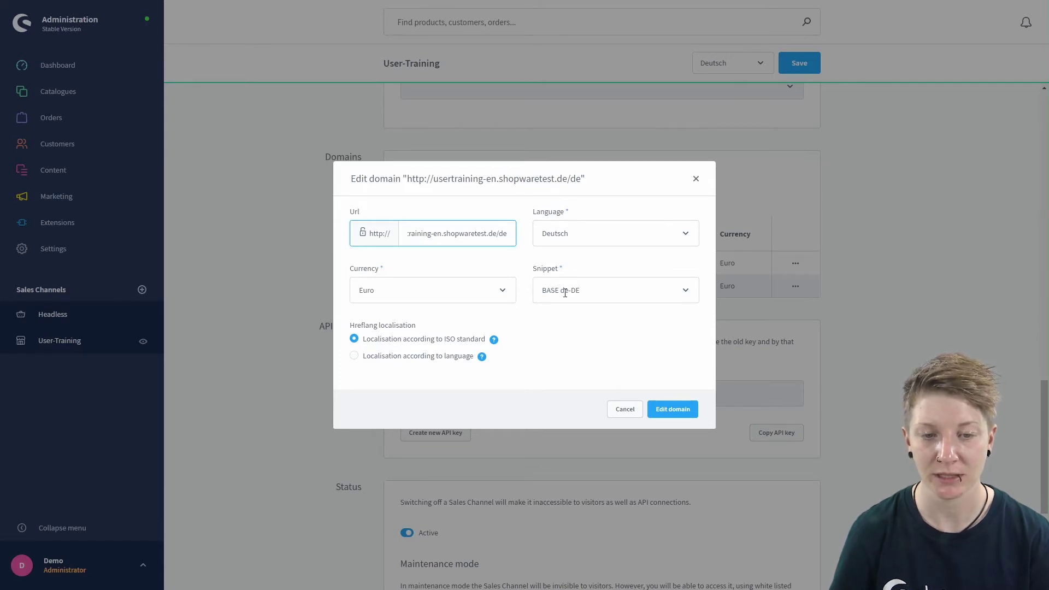
pyautogui.click(625, 412)
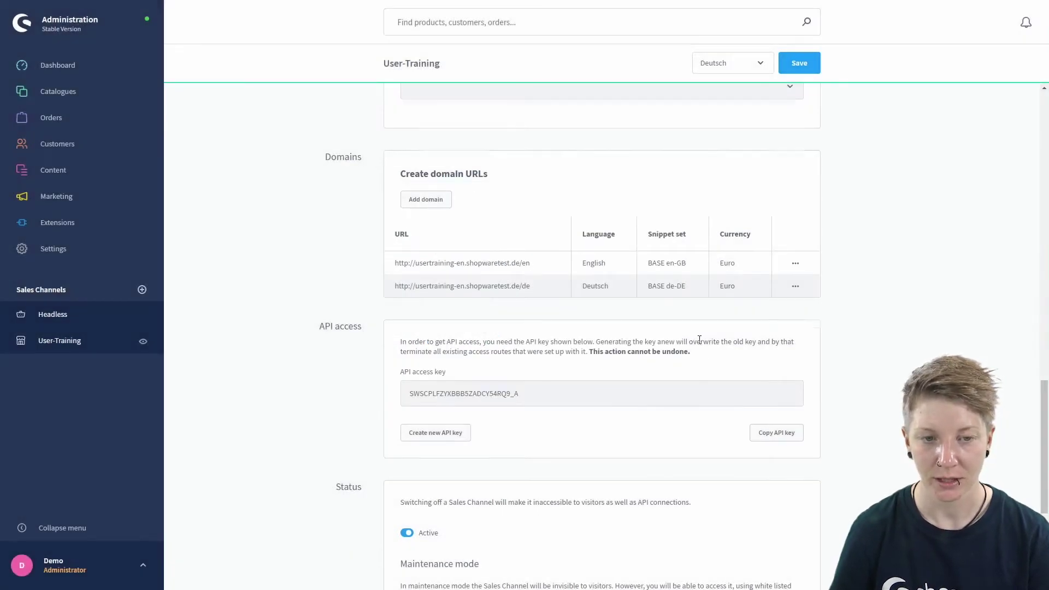
# Step: Check the languages assigned in the sales channel's general settings and save the channel
pyautogui.scroll(8, 698, 339)
pyautogui.scroll(5, 699, 340)
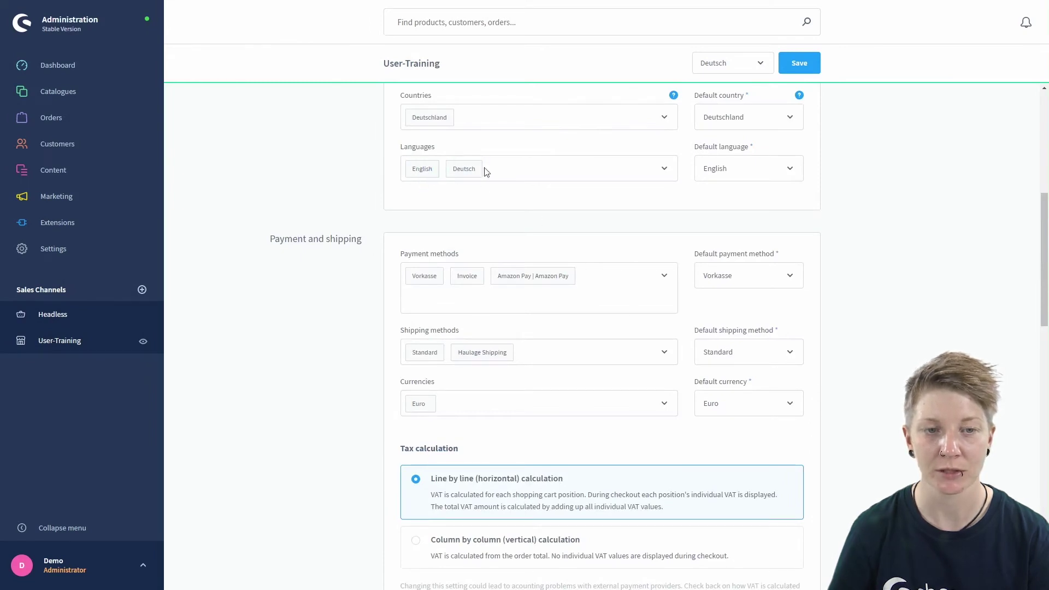
pyautogui.scroll(5, 473, 198)
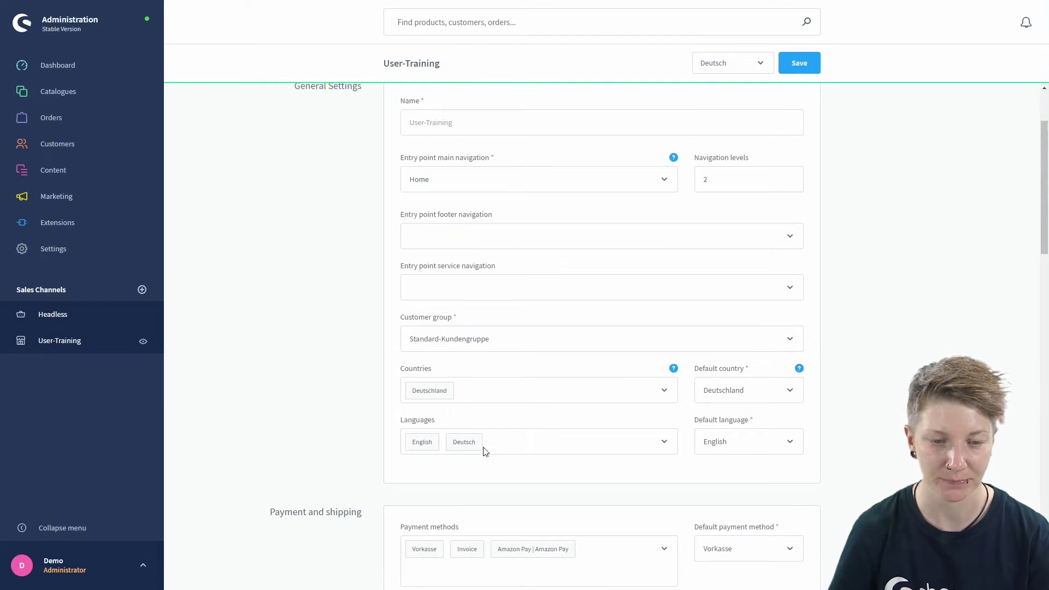
pyautogui.click(797, 67)
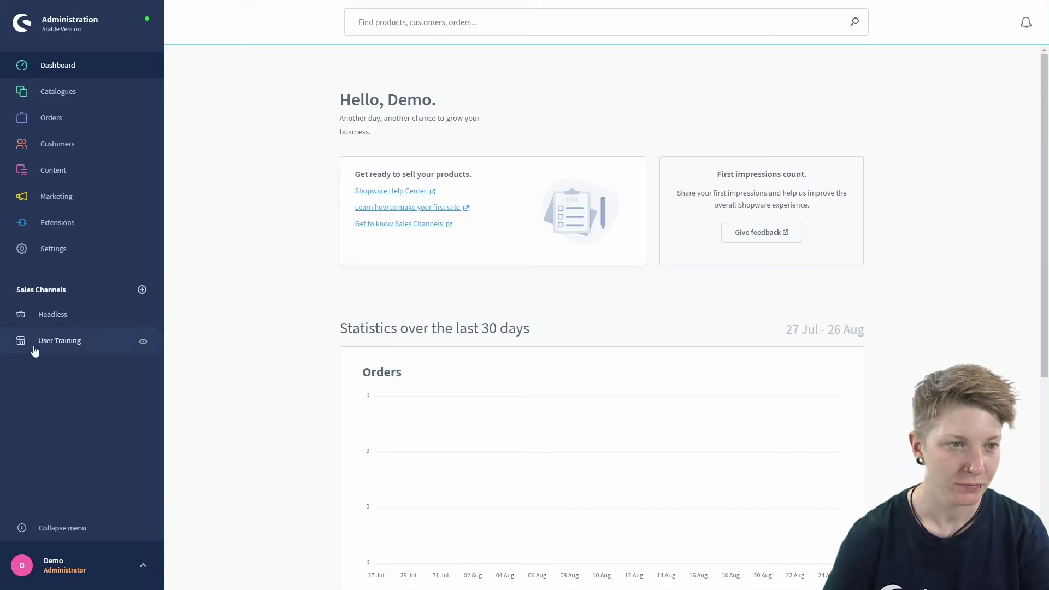
# Step: Open the Beer Party Pack product from the catalogue and switch its content language to Deutsch
pyautogui.moveTo(86, 97)
pyautogui.click(218, 95)
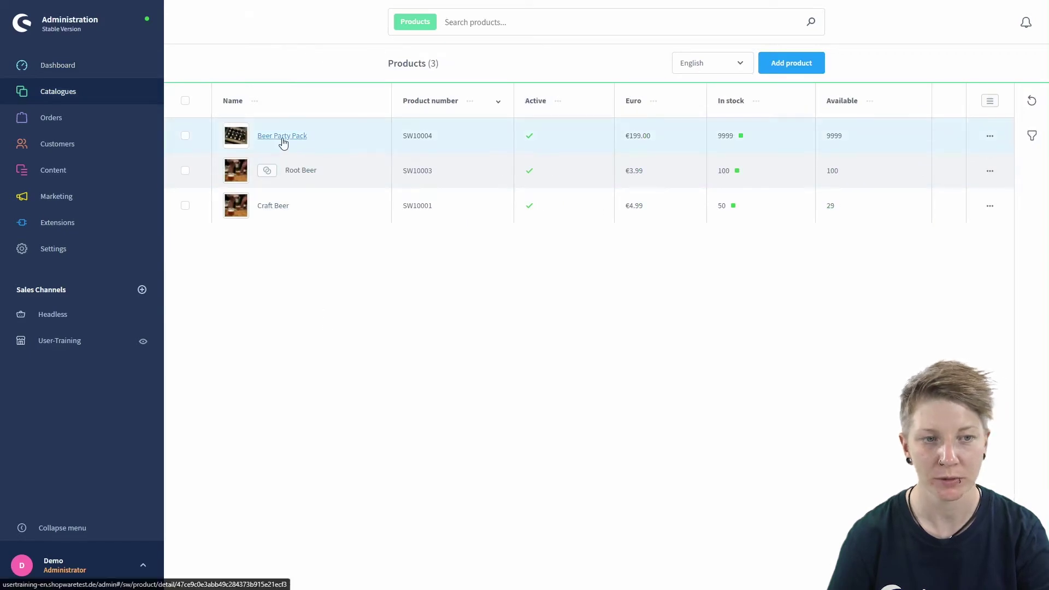
pyautogui.click(282, 141)
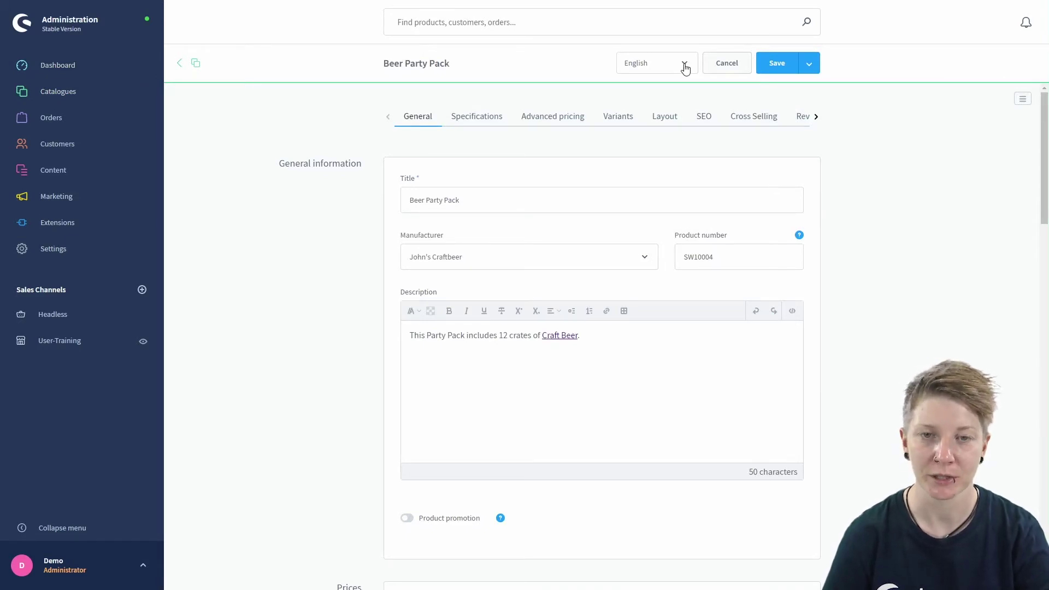
pyautogui.click(686, 68)
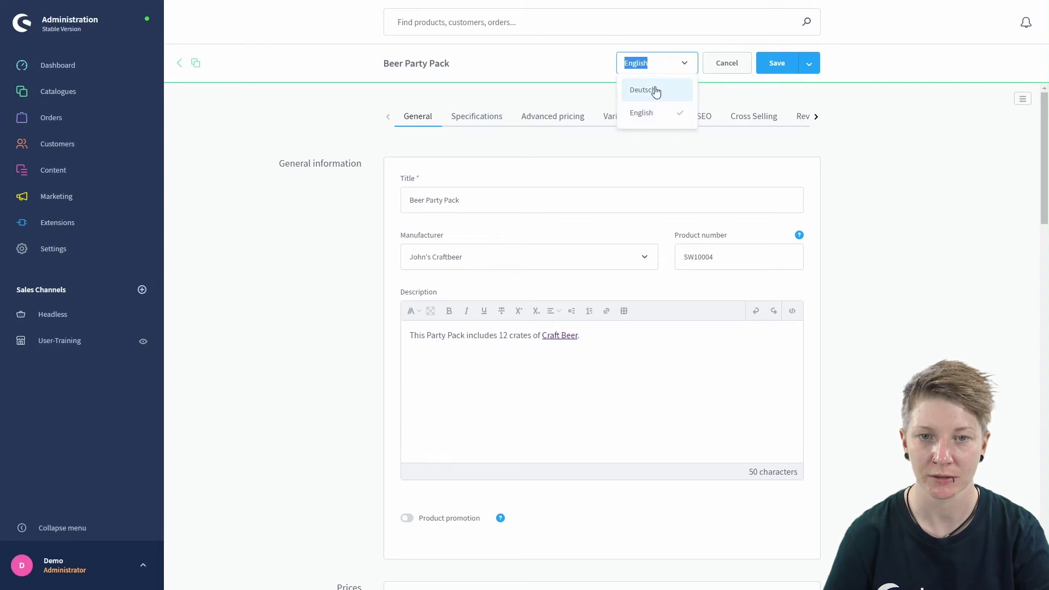
pyautogui.click(656, 91)
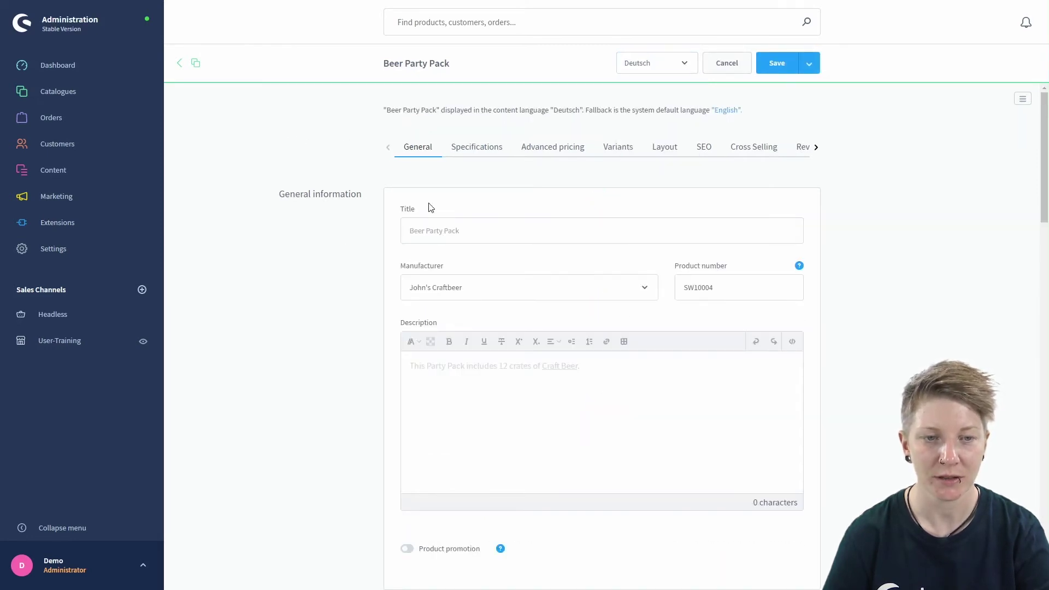
# Step: Enter "Beer Pack New" as the product's title in the Deutsch version
pyautogui.click(426, 232)
pyautogui.press('Escape')
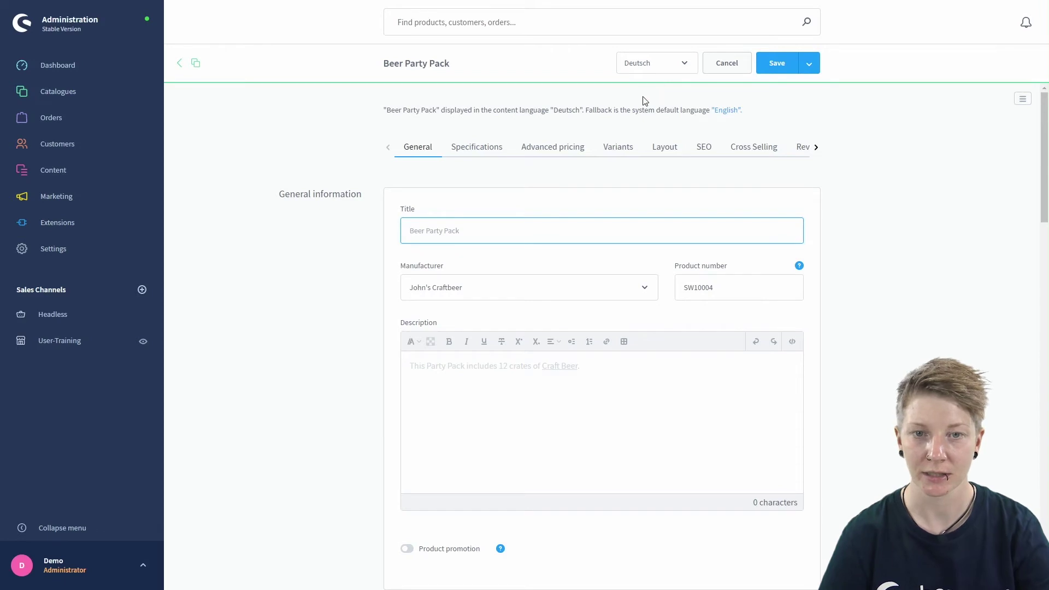
pyautogui.click(420, 230)
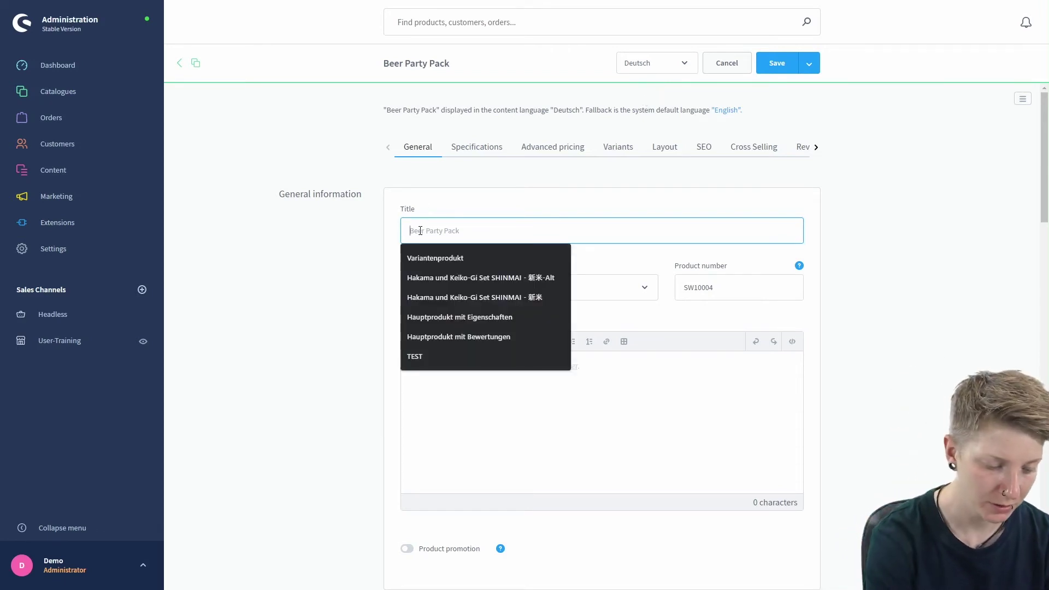
pyautogui.write('S')
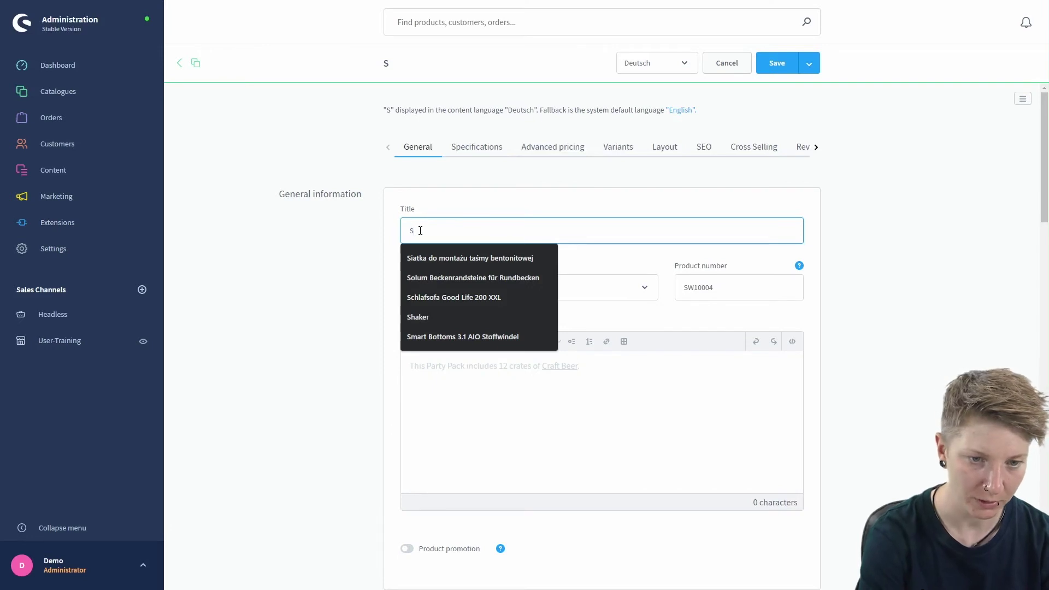
pyautogui.press('BackSpace')
pyautogui.write('Beer')
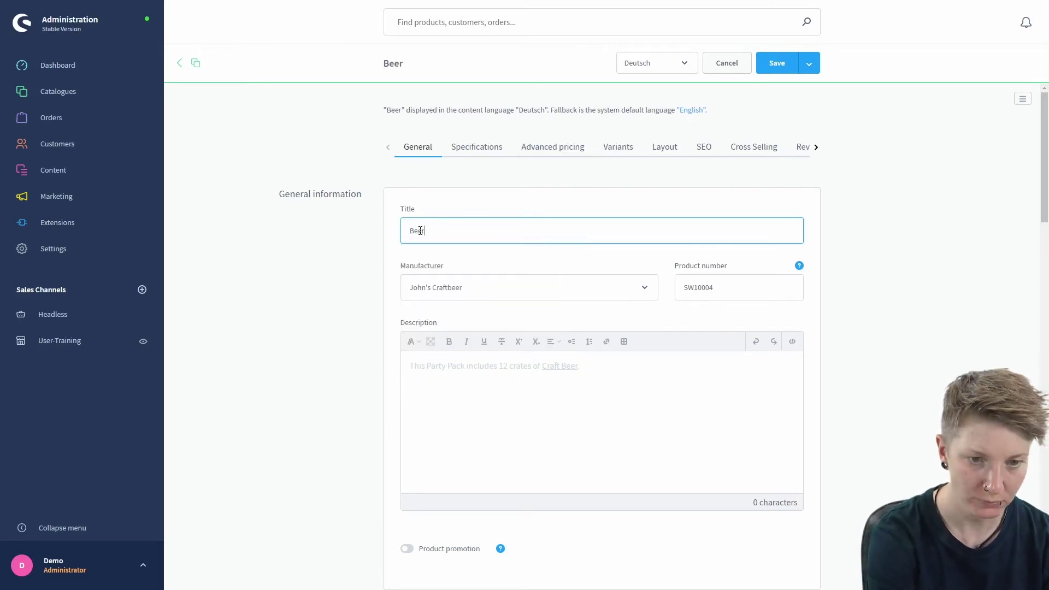
pyautogui.write(' Pack New')
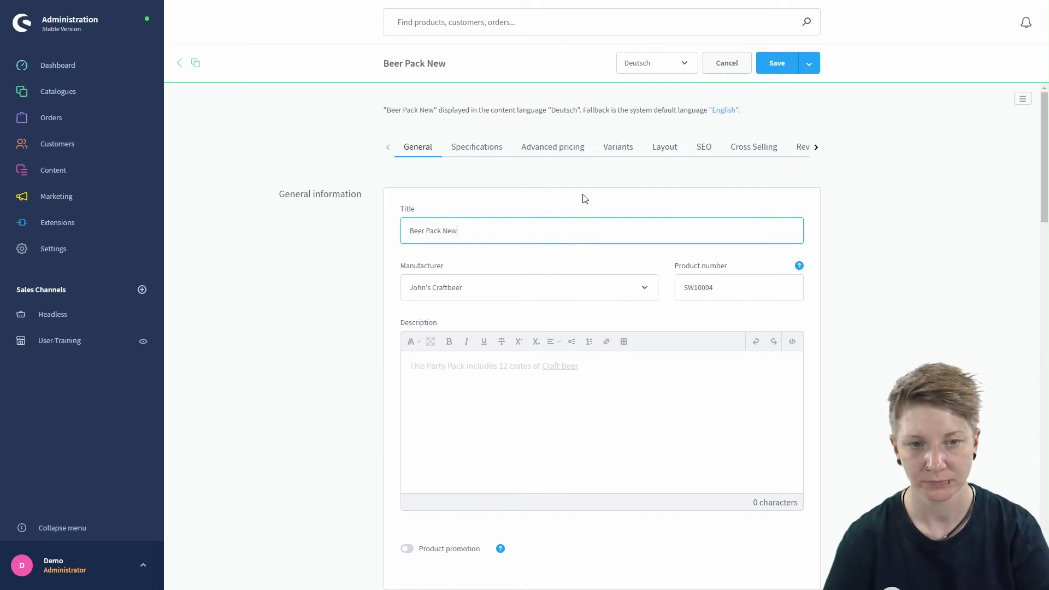
# Step: Save the product and switch its content language to English
pyautogui.click(777, 64)
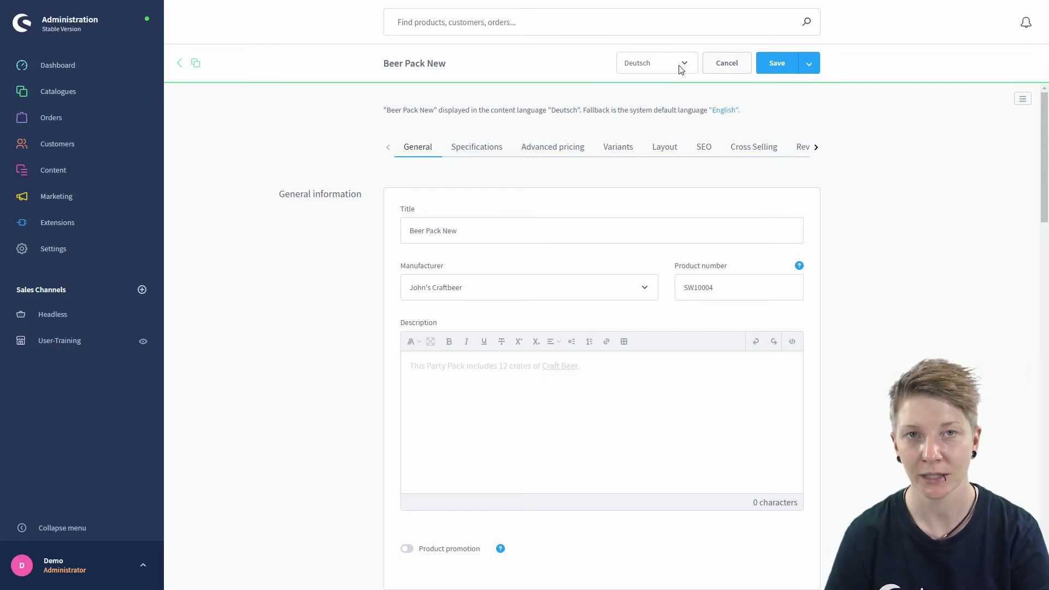
pyautogui.click(658, 73)
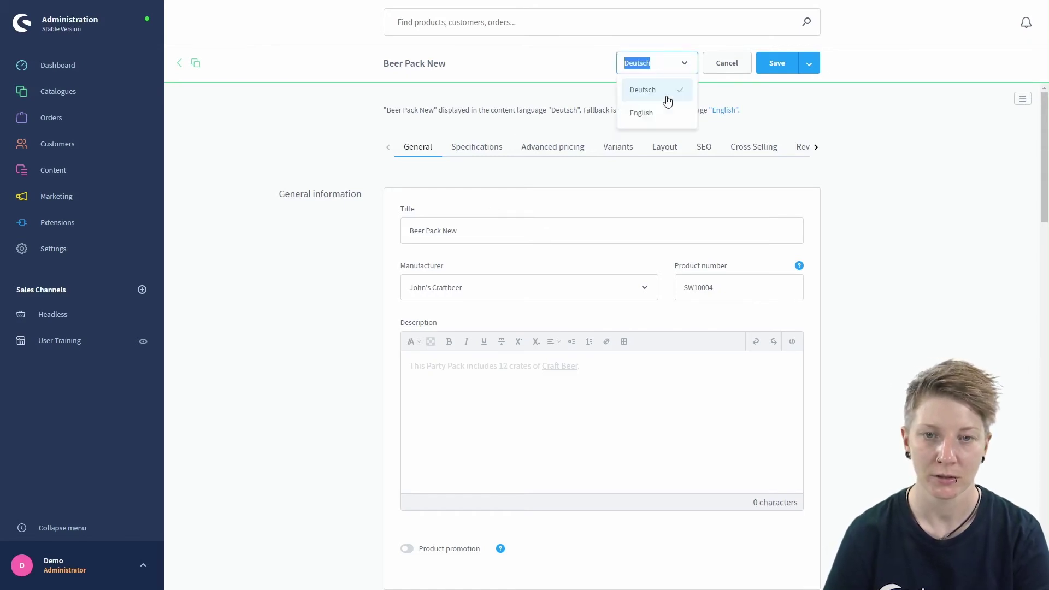
pyautogui.click(655, 112)
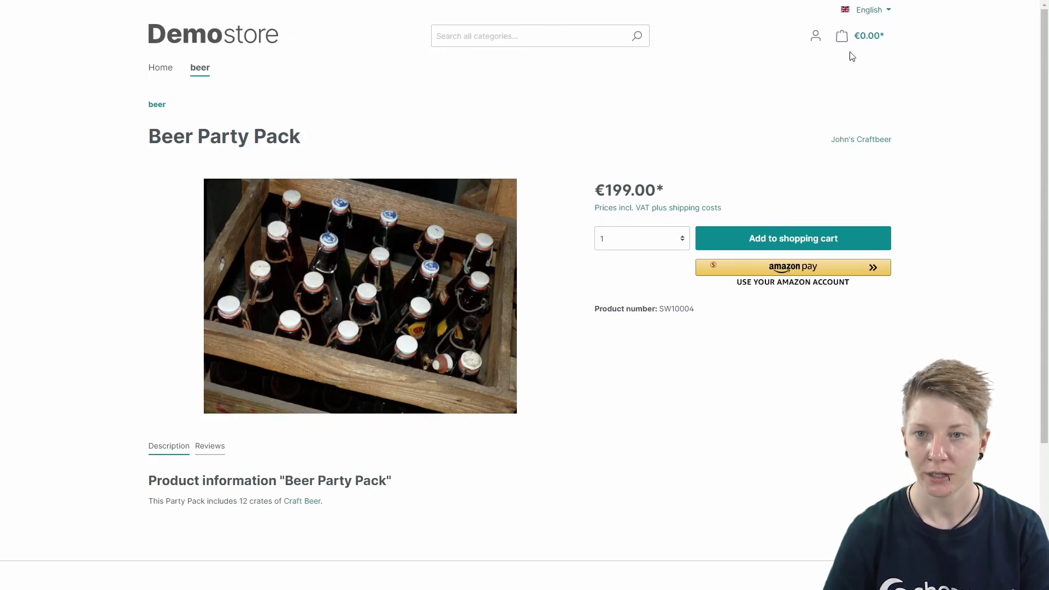
# Step: Switch the Demostore product page to Deutsch and examine its title, price and description
pyautogui.click(890, 11)
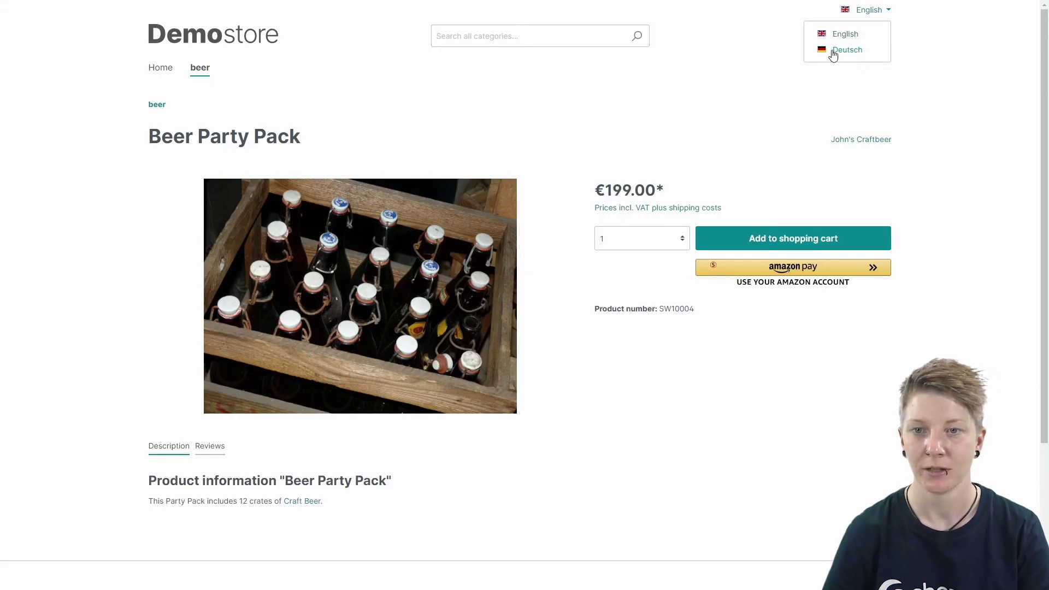
pyautogui.click(843, 51)
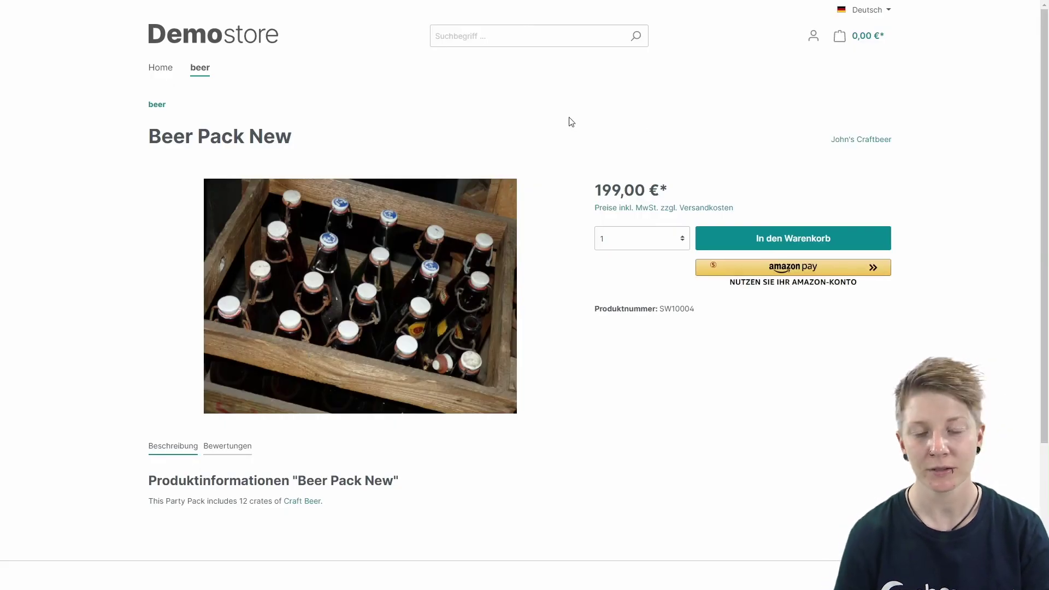
pyautogui.scroll(-1, 568, 126)
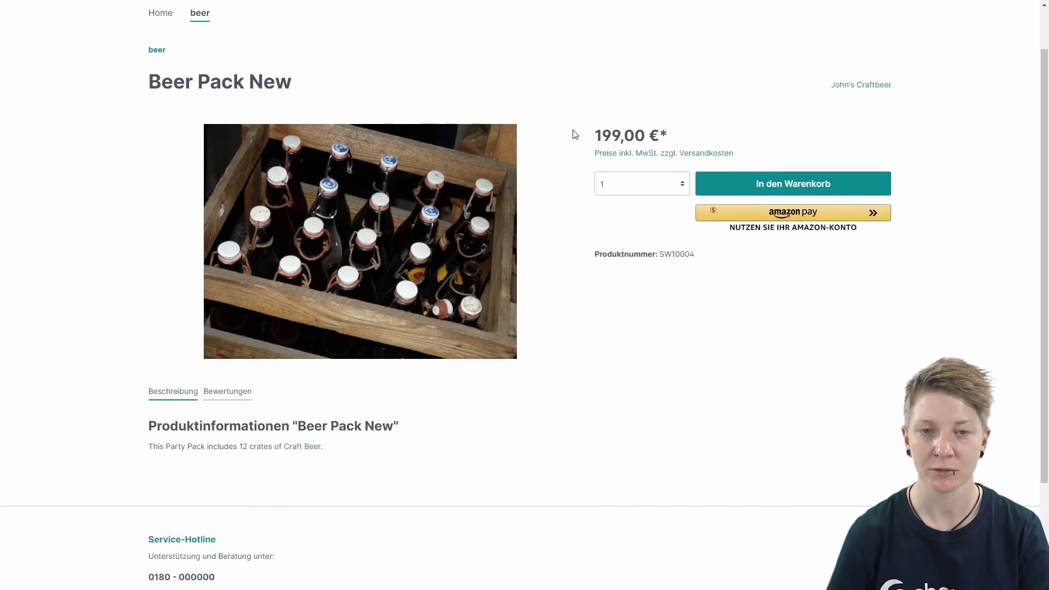
pyautogui.scroll(1, 580, 224)
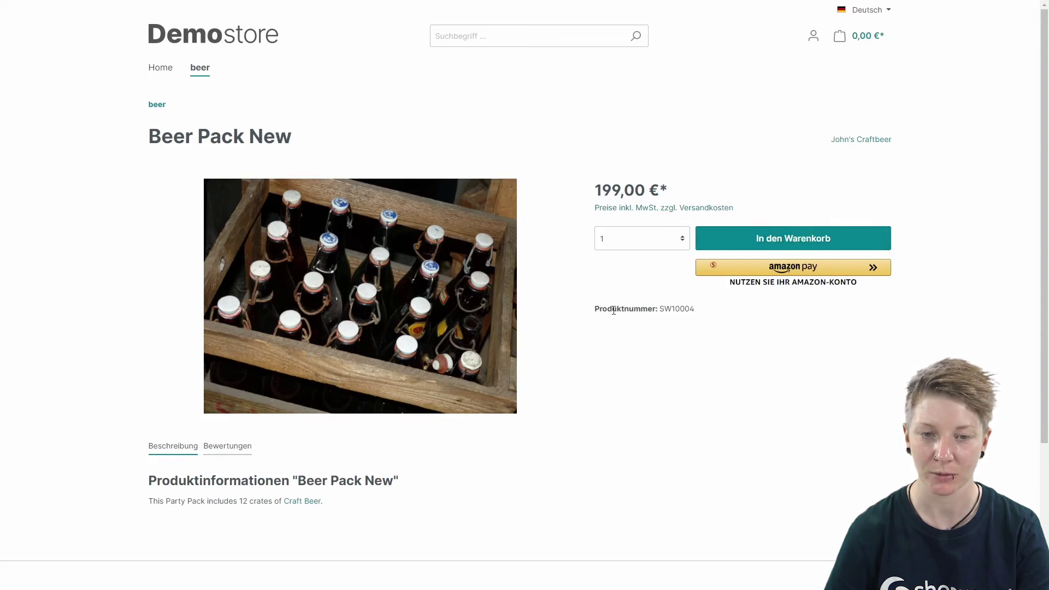
pyautogui.scroll(-1, 462, 404)
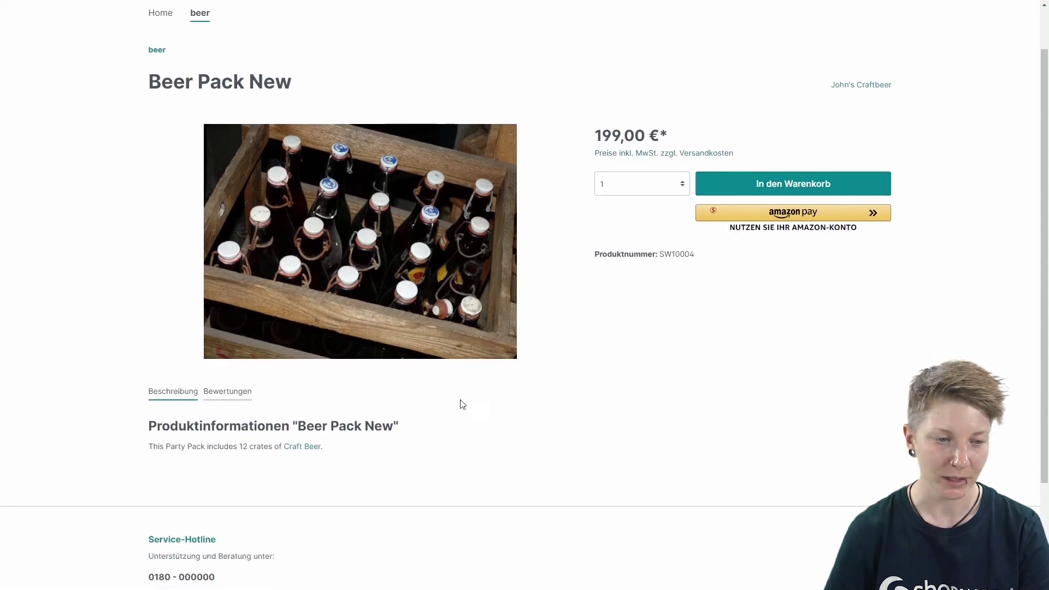
pyautogui.scroll(1, 164, 426)
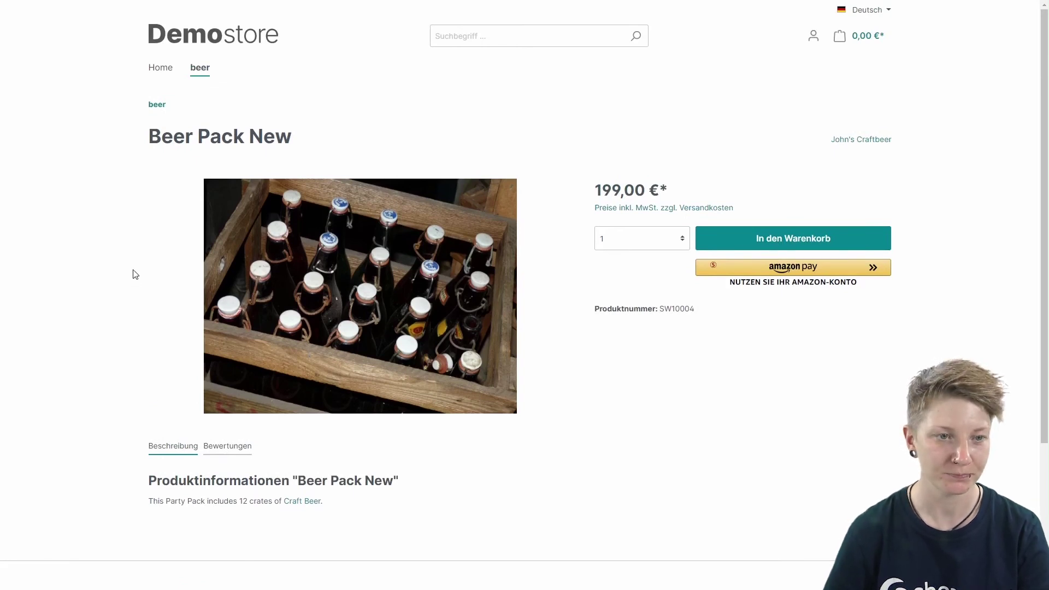
# Step: Check the product heading on the Deutsch page and the languages offered by the storefront
pyautogui.moveTo(148, 139); pyautogui.dragTo(305, 138)
pyautogui.click(305, 139)
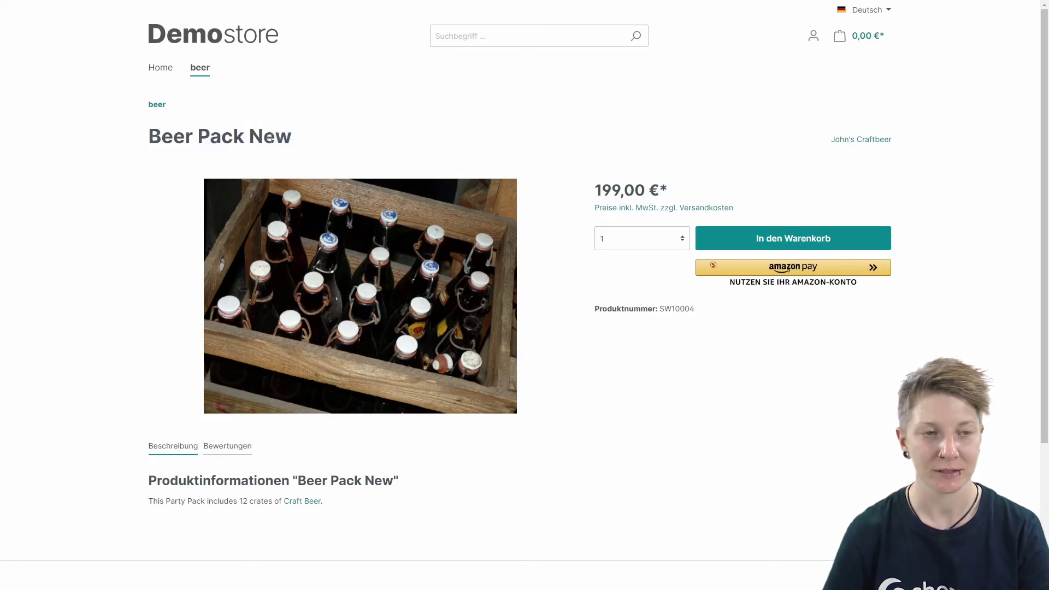
pyautogui.moveTo(151, 142); pyautogui.dragTo(314, 141)
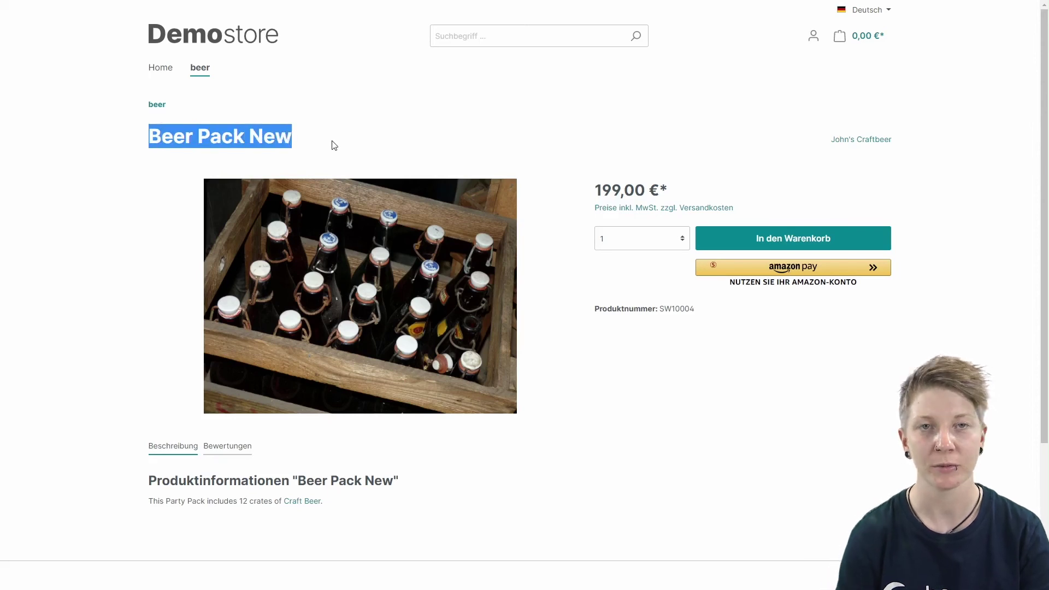
pyautogui.click(334, 146)
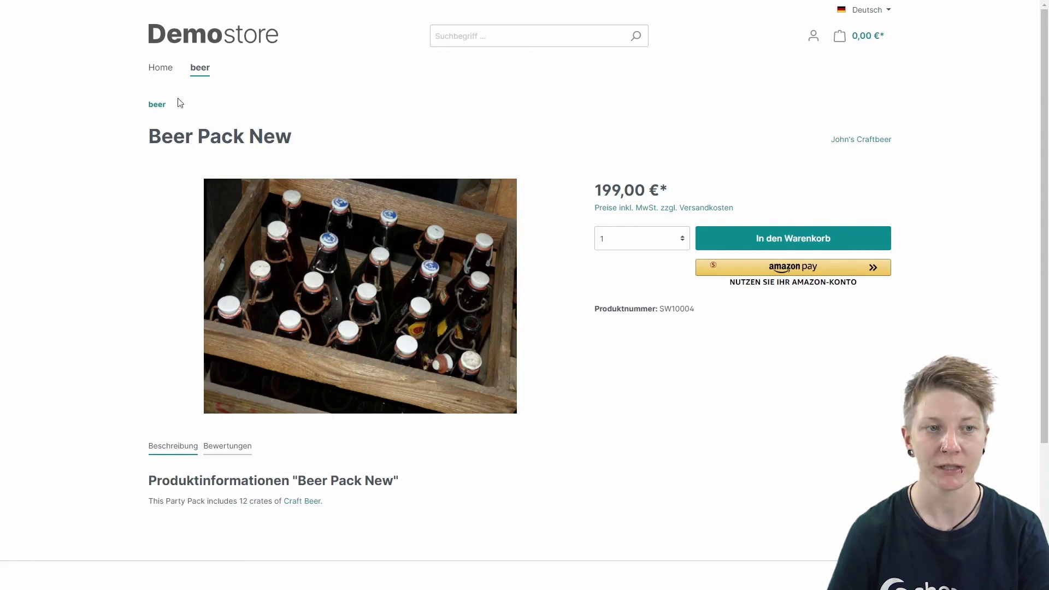
pyautogui.click(873, 13)
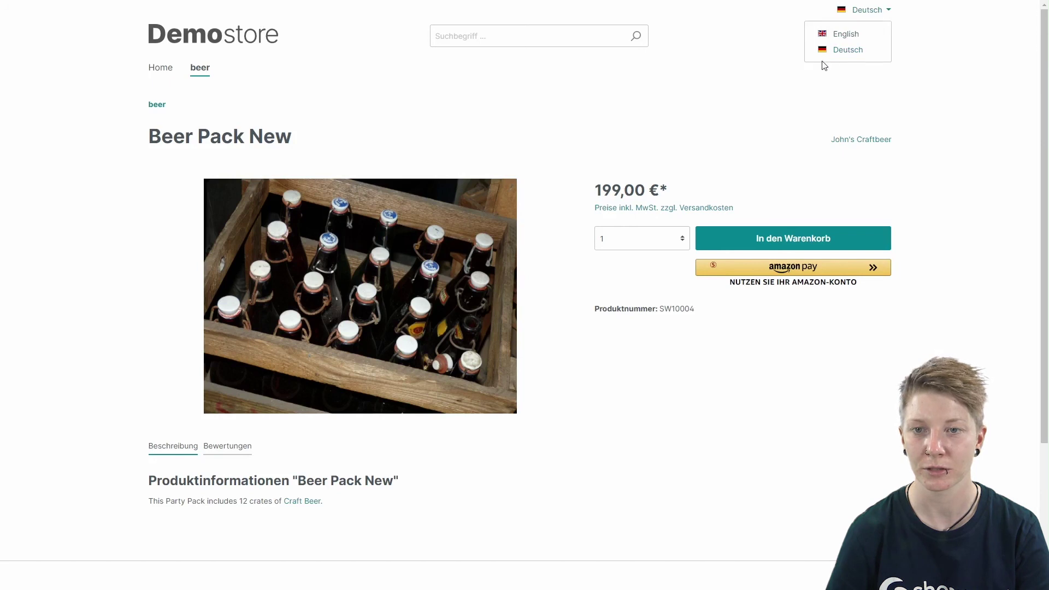
pyautogui.click(467, 134)
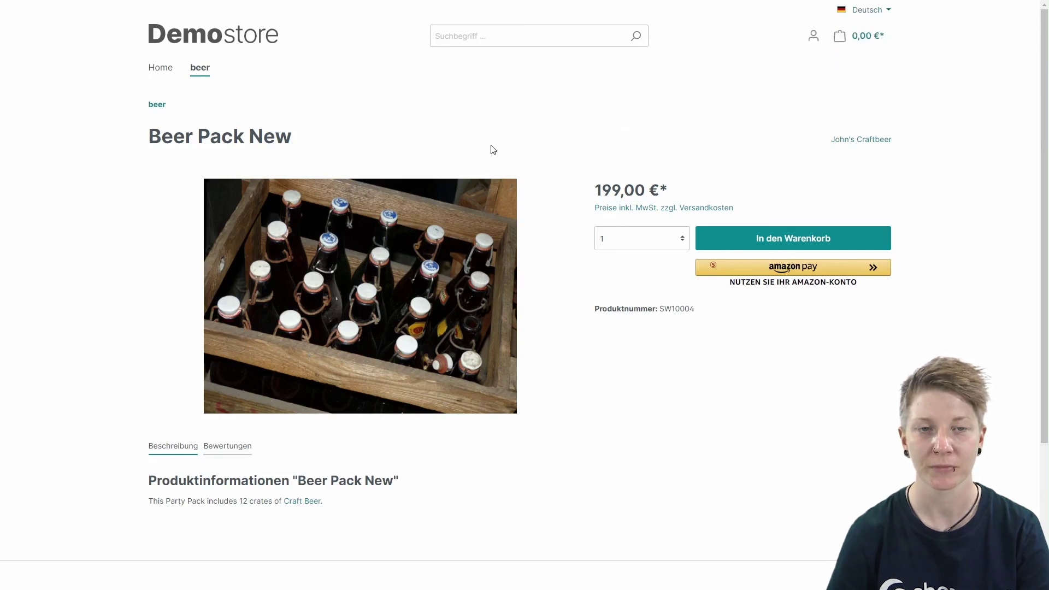